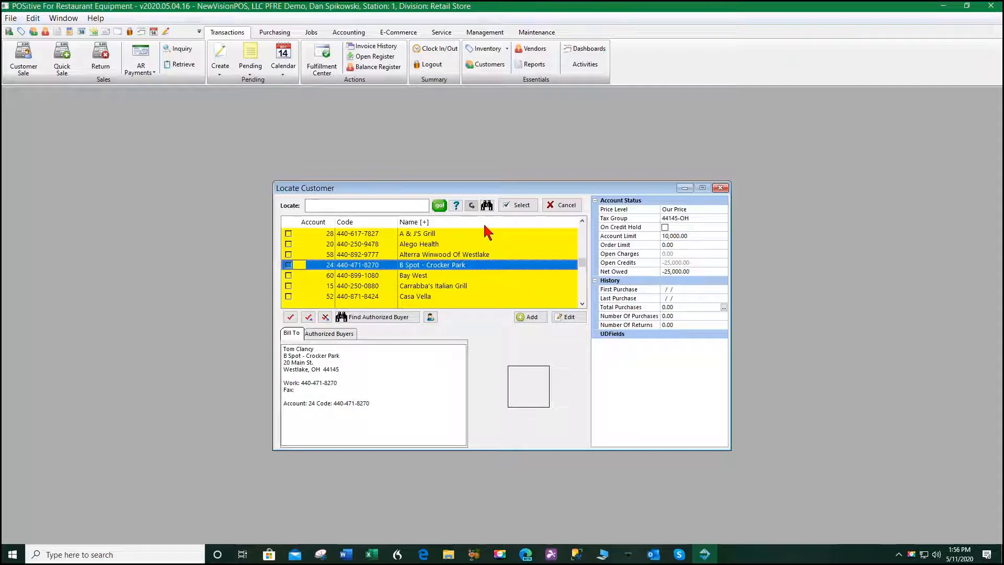
- Create a standard quote for B Spot - Crocker Park, delivered to the highlighted default shipping address
left_click(521, 210)
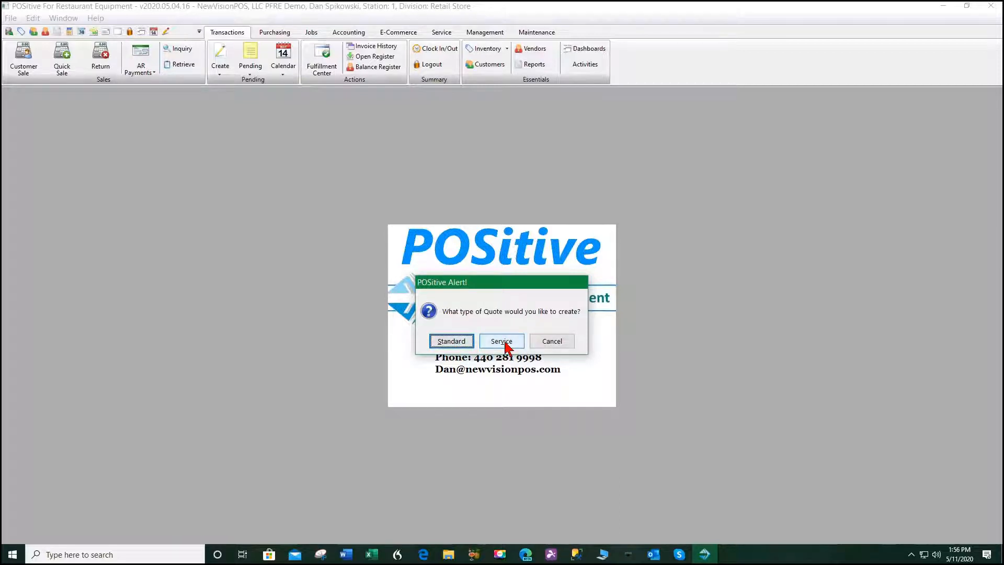
left_click(451, 341)
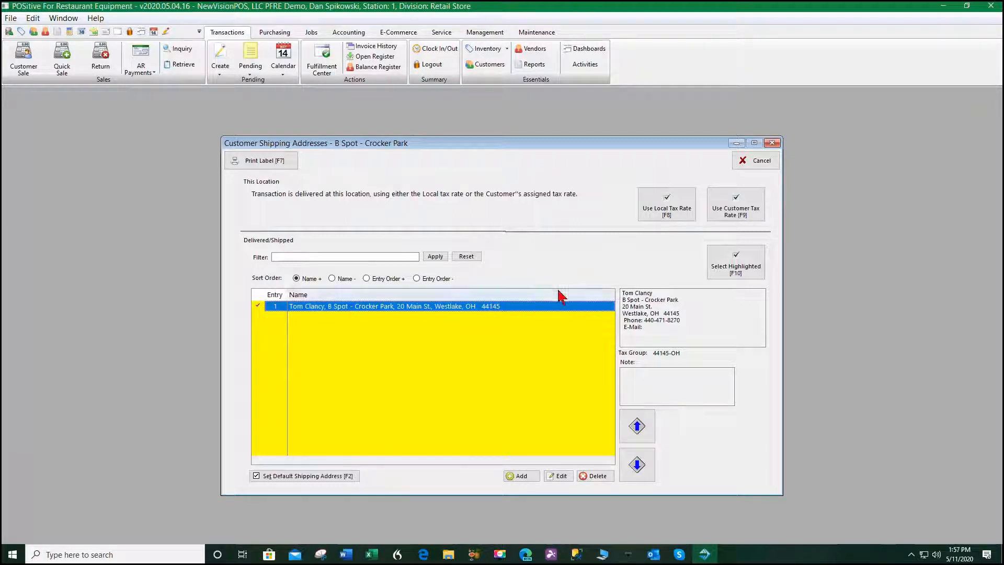
left_click(732, 264)
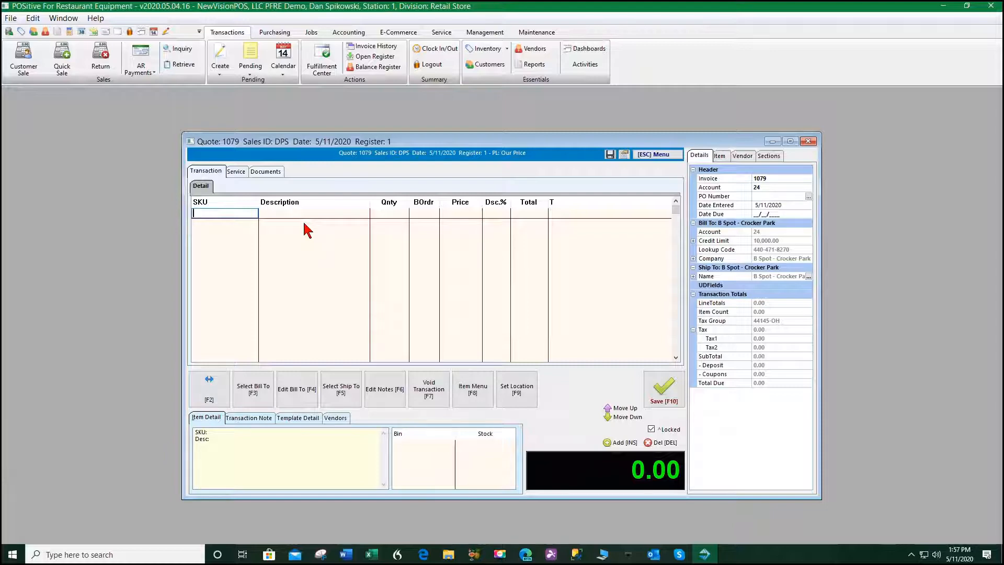
- Look up an item for the first quote line by searching for PACK, and reset the item list
key("Return")
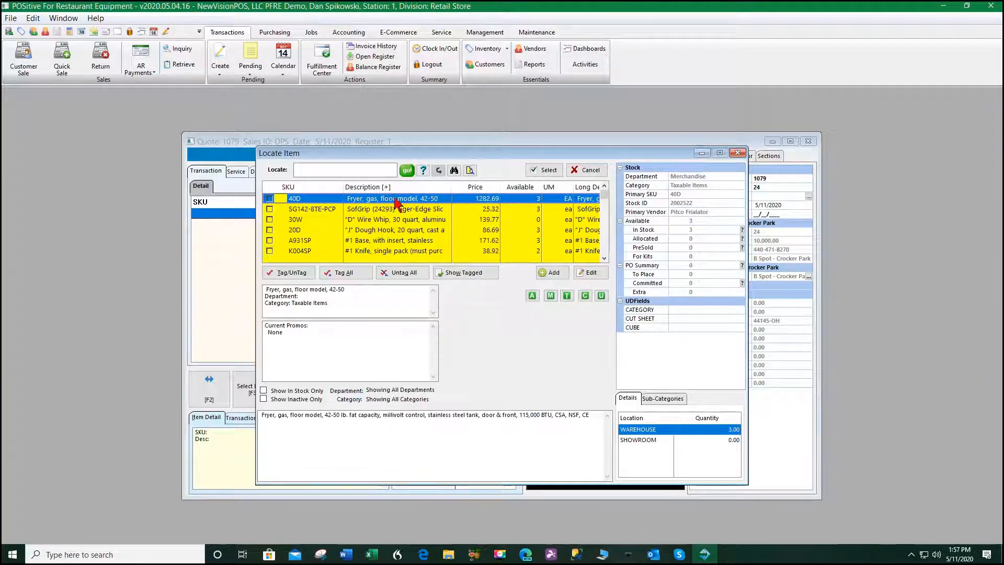
left_click(314, 172)
type("P")
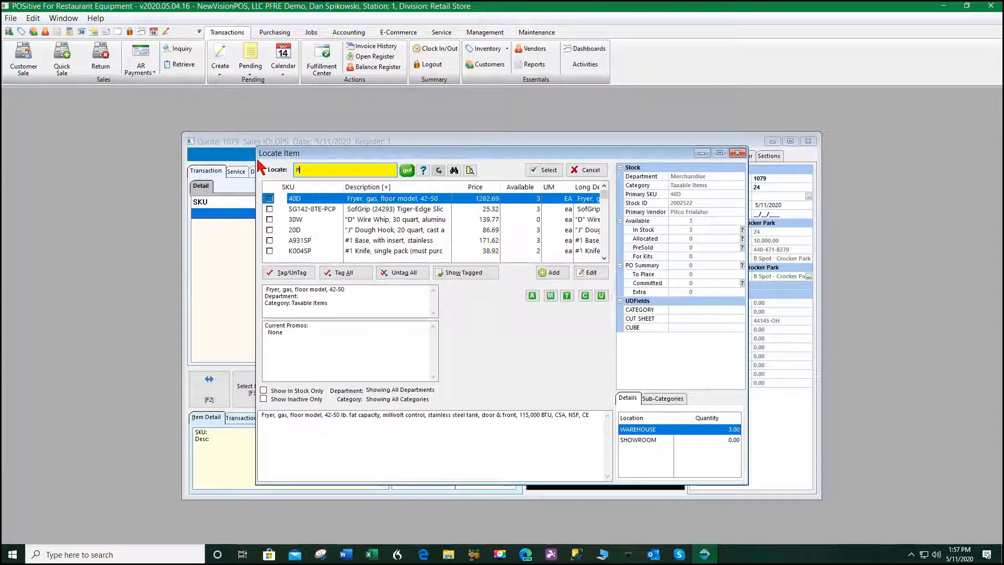
type("ACK")
key("Return")
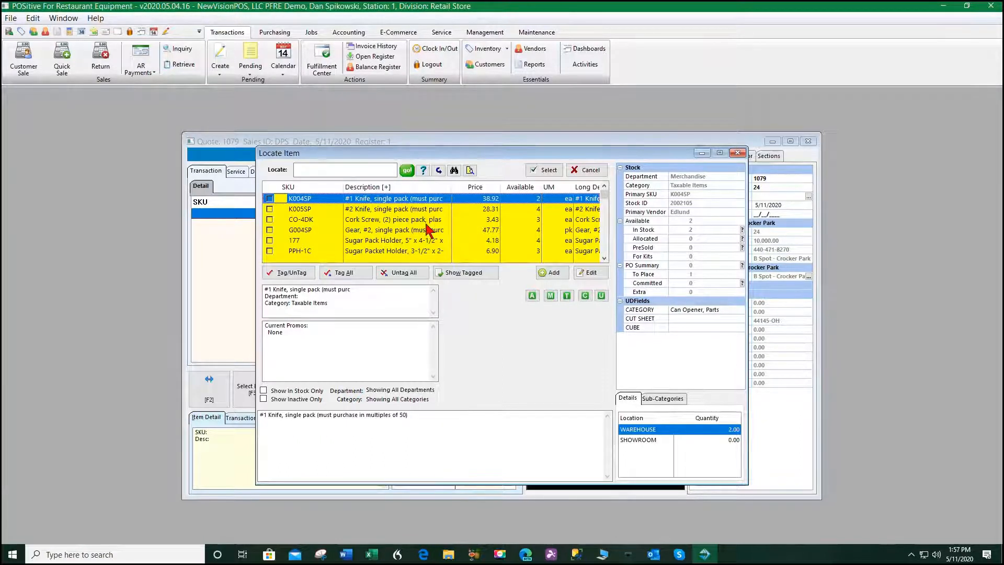
left_click(440, 171)
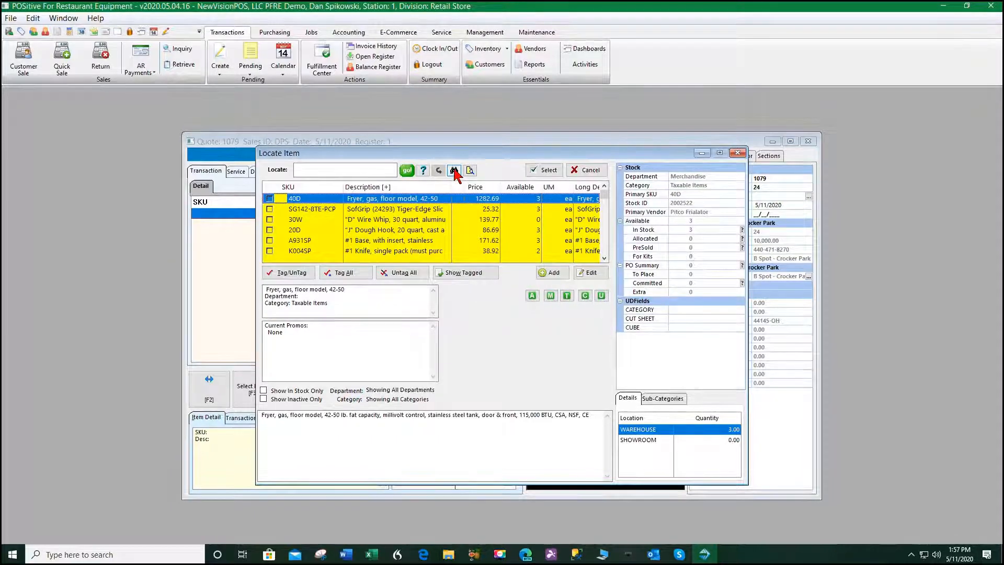
- Find inventory using the Baby Changing Table sub-category as the filter
left_click(454, 171)
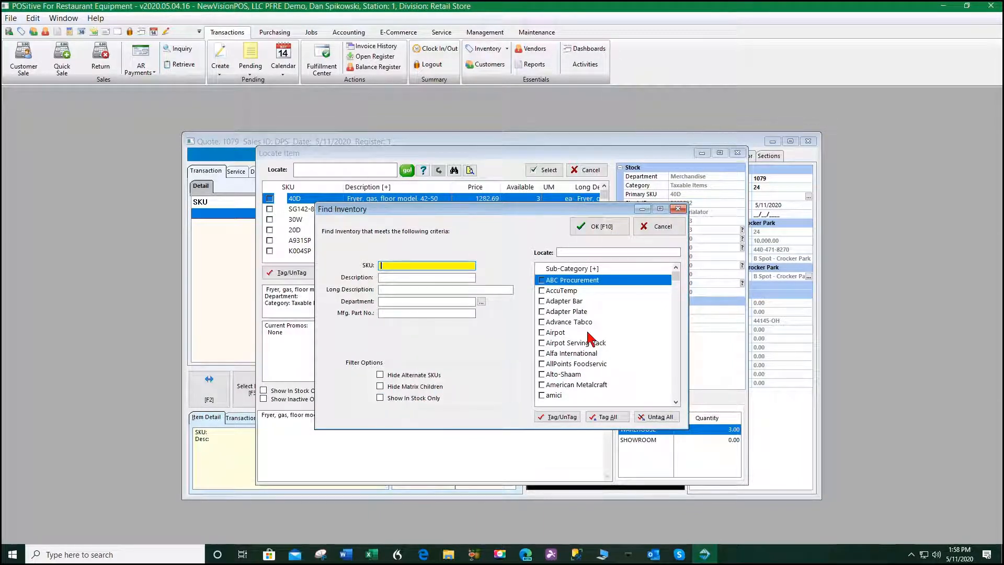
scroll(588, 337, "down", 6)
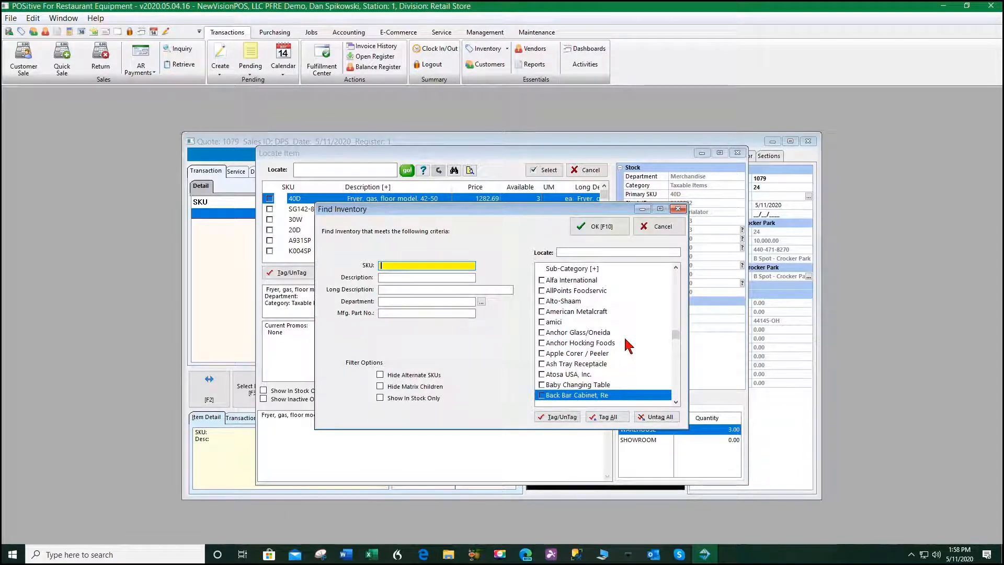
scroll(623, 337, "down", 1)
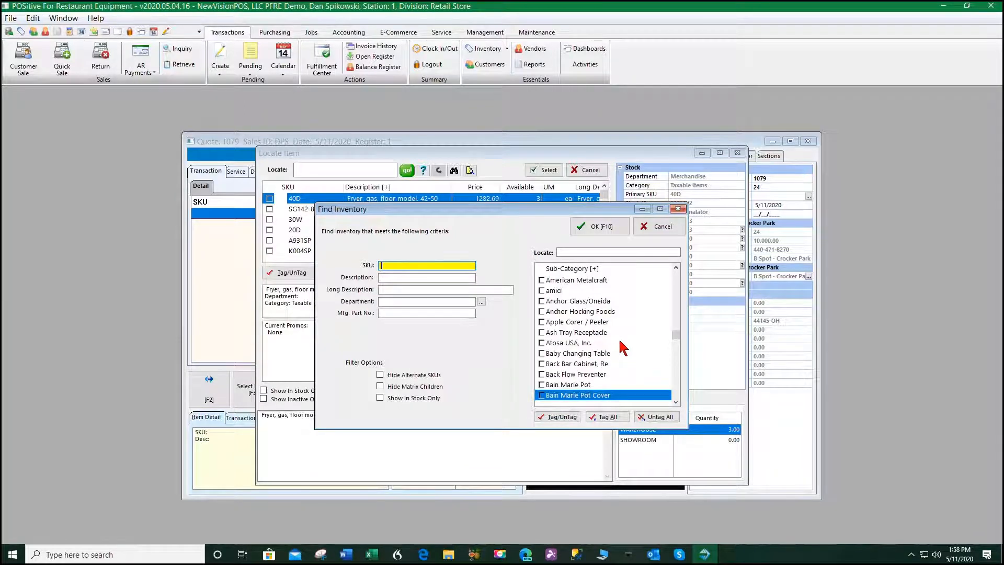
left_click(541, 353)
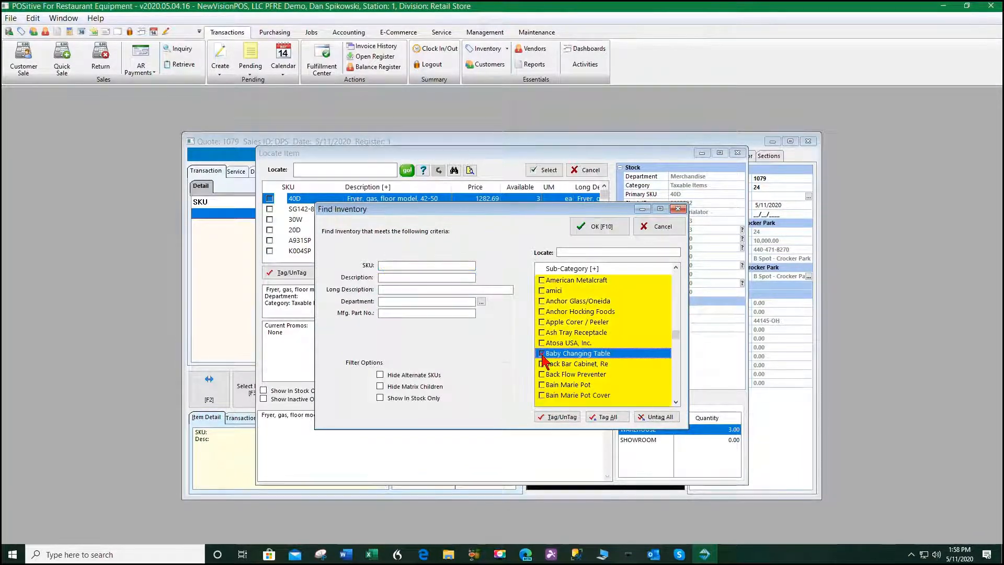
left_click(592, 226)
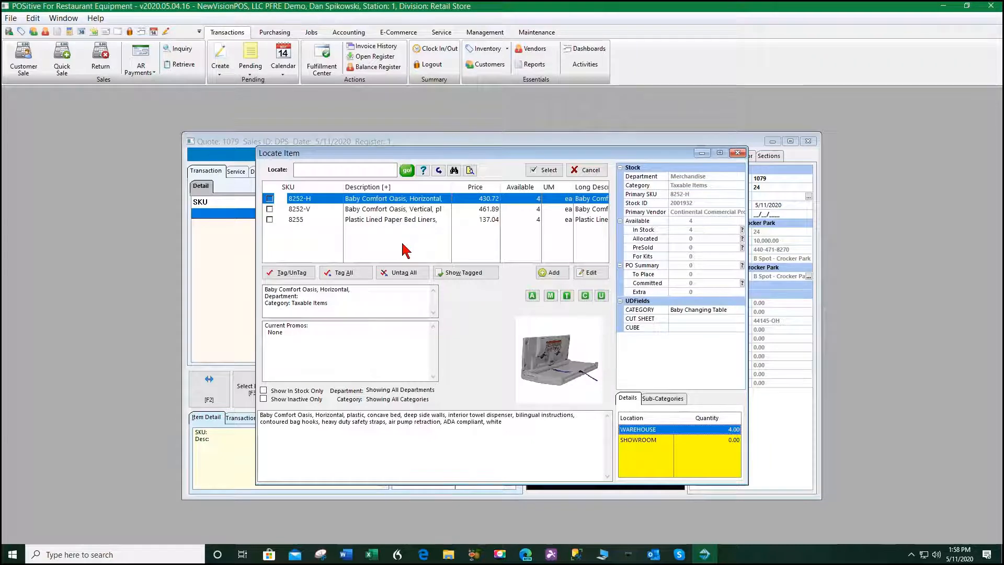
- Compare the filtered items and add 8252-H, the horizontal Baby Comfort Oasis, to the quote
left_click(407, 210)
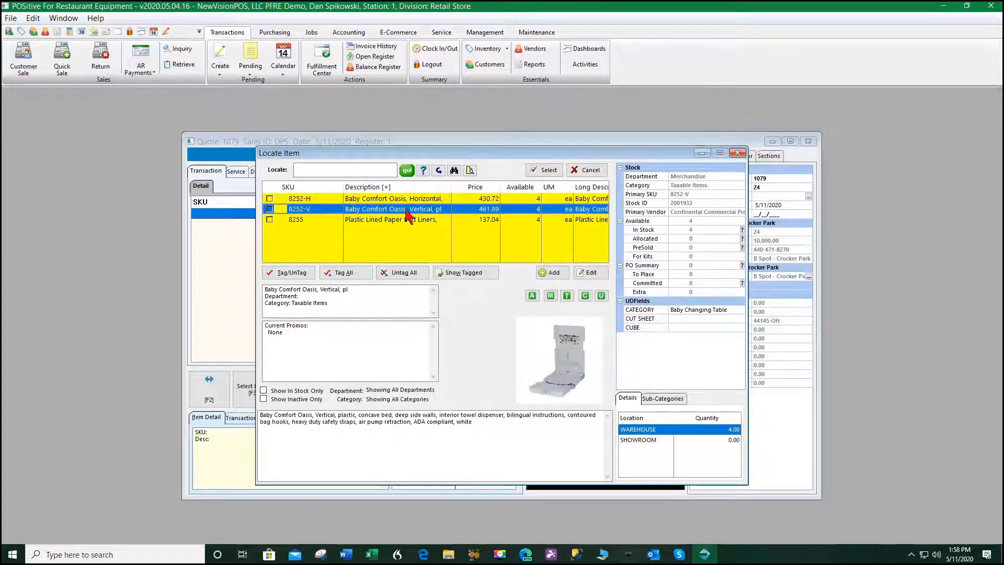
left_click(396, 221)
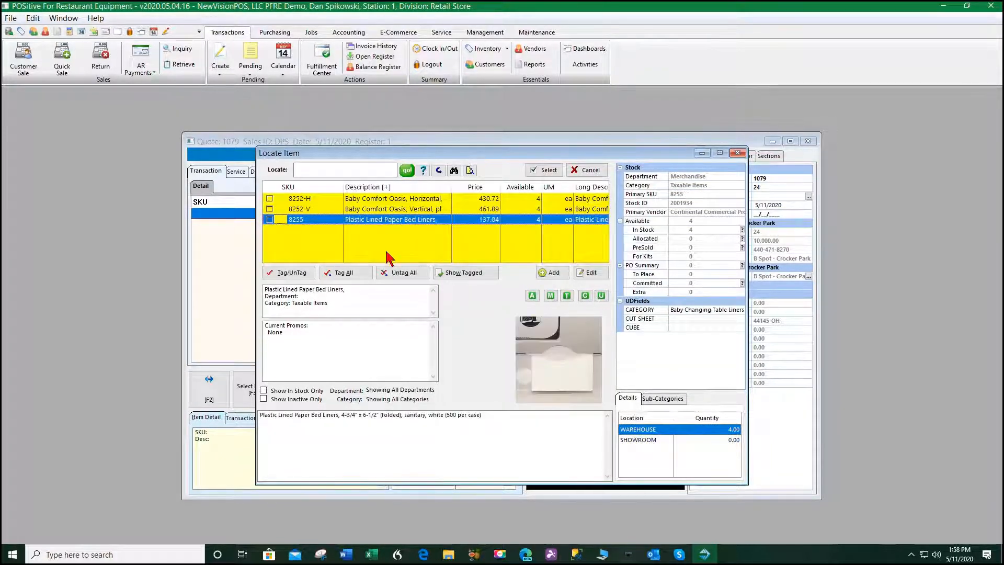
left_click(404, 200)
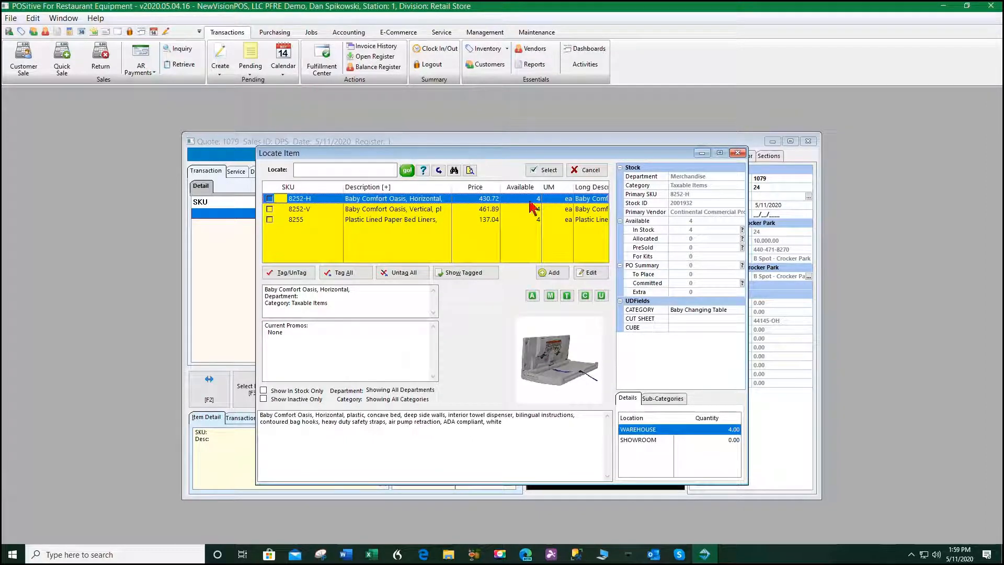
left_click(548, 171)
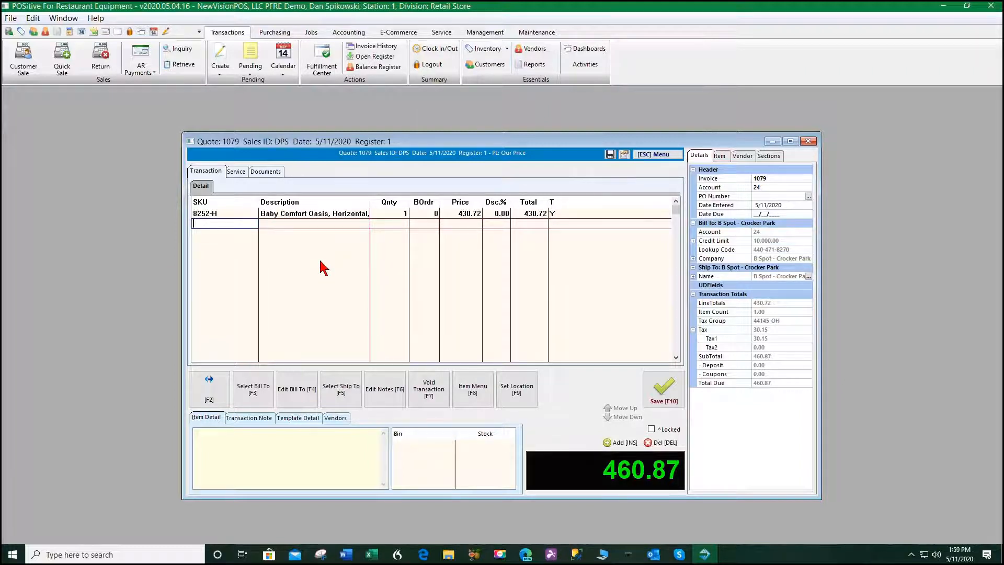
- Add item A931SP, the #1 Base with insert, as the second line of the quote
key("Return")
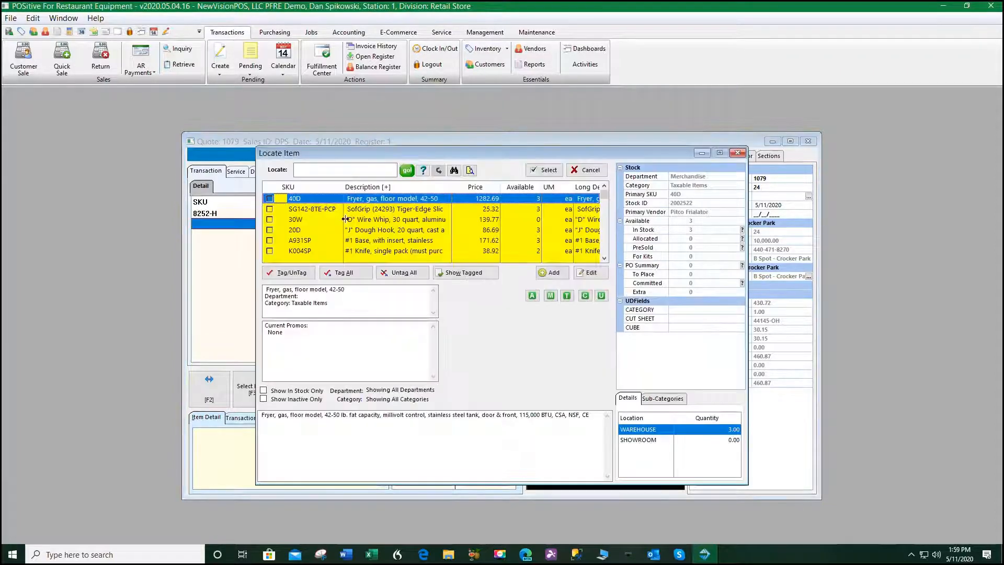
left_click(388, 242)
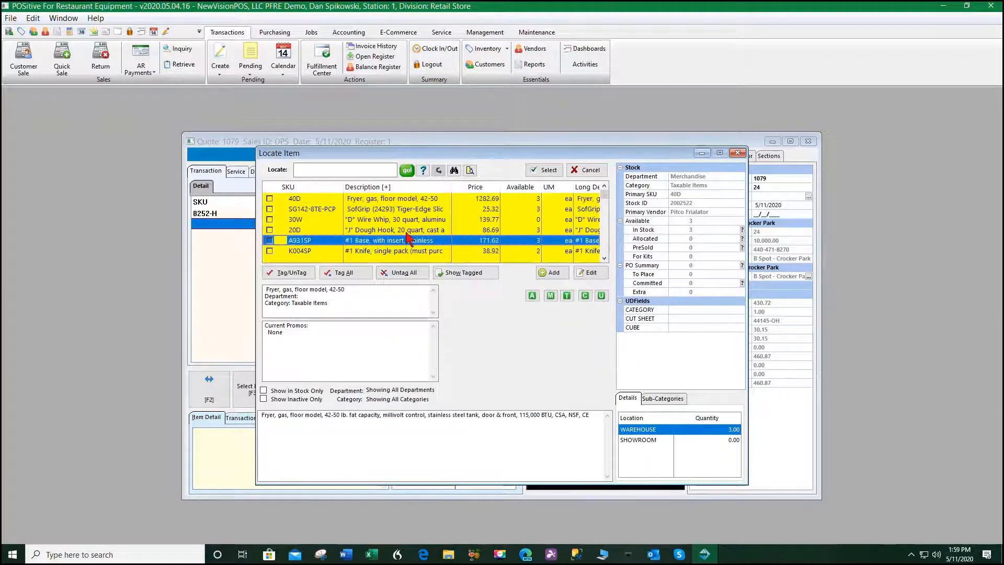
left_click(545, 173)
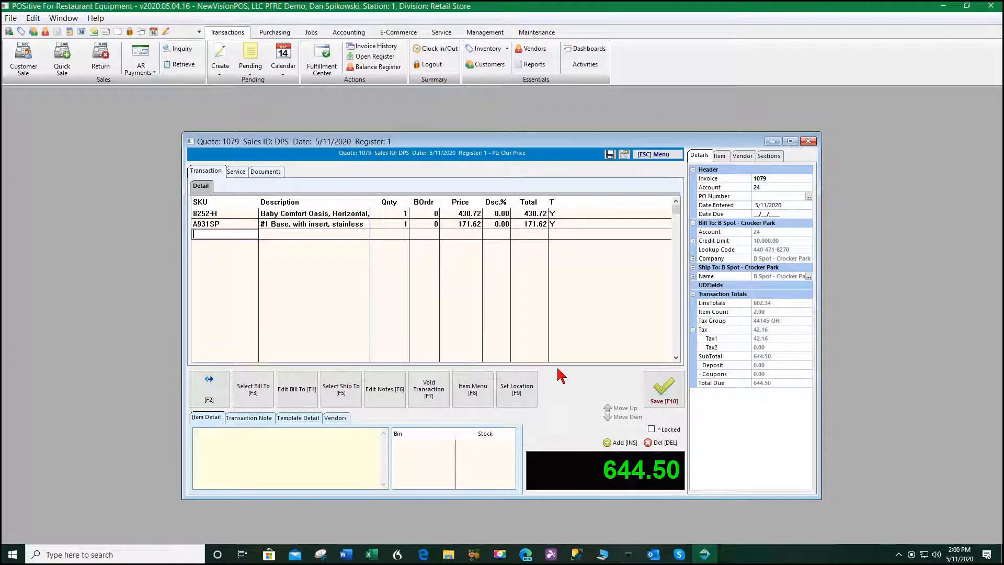
- Save the quote with a due date of 5/12/2020, and close it without printing or e-mailing
left_click(665, 392)
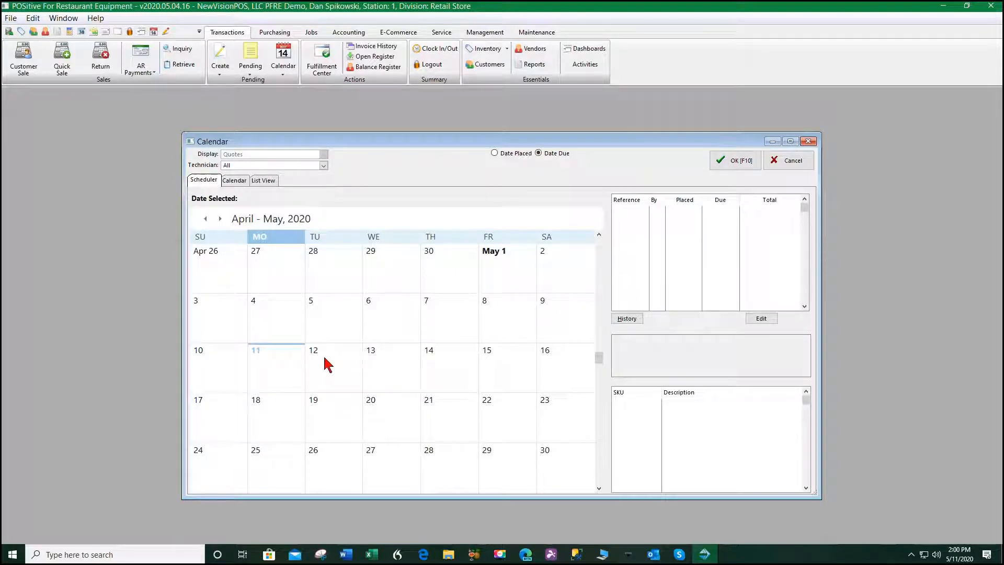
left_click(330, 355)
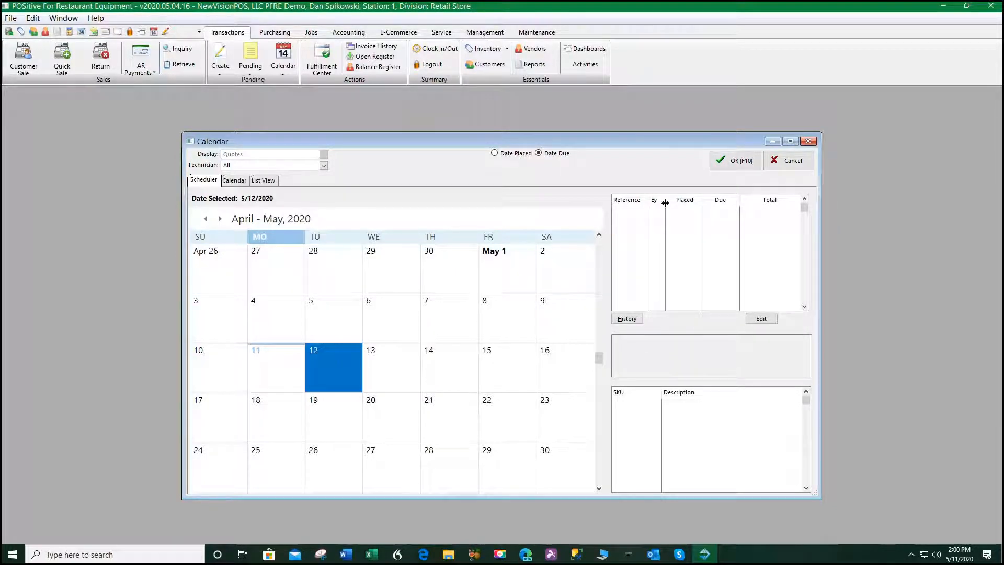
left_click(744, 163)
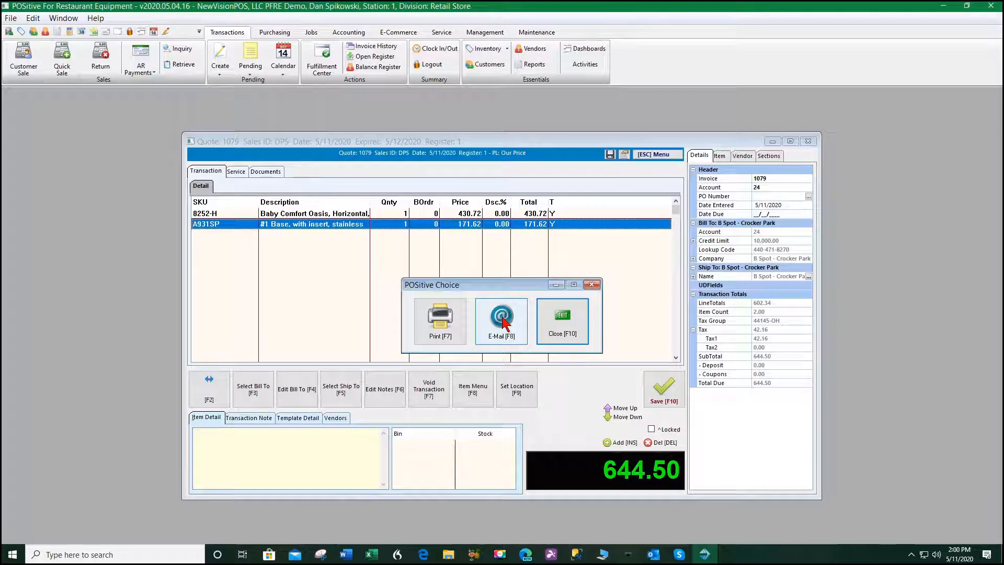
left_click(567, 322)
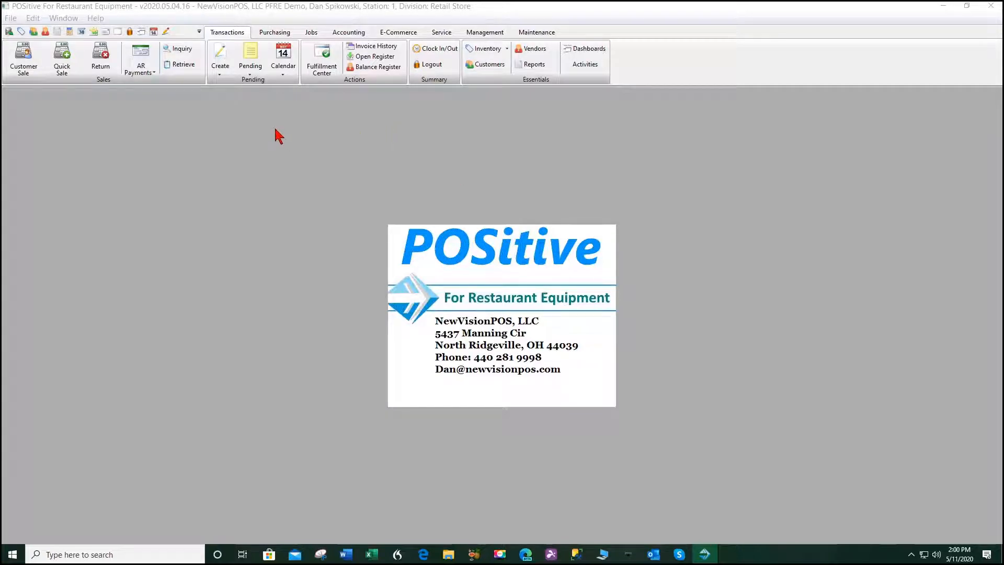
- Show the details of the pending B Spot - Crocker Park quote and set its status to Drop Ship
left_click(251, 55)
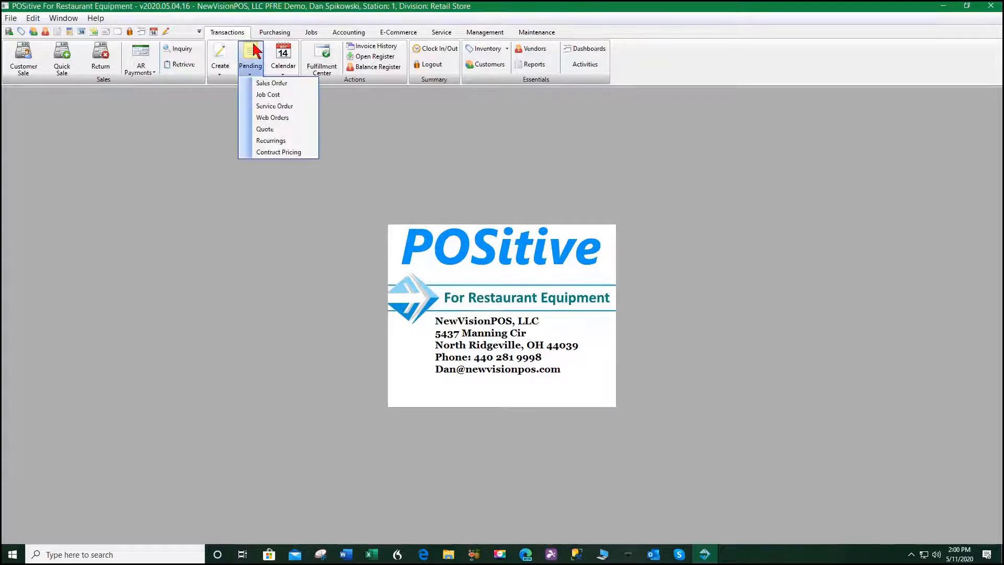
left_click(278, 131)
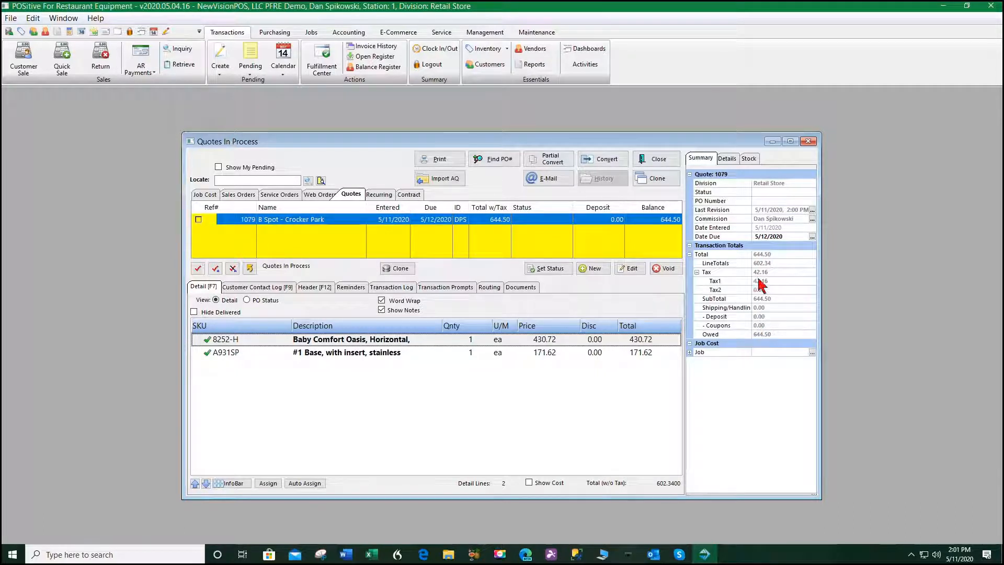
left_click(727, 159)
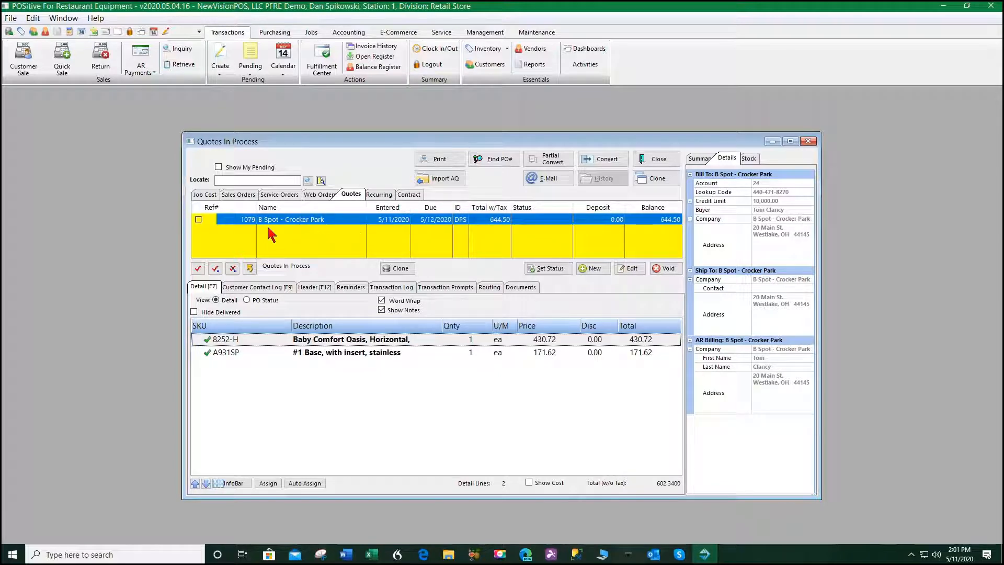
left_click(550, 269)
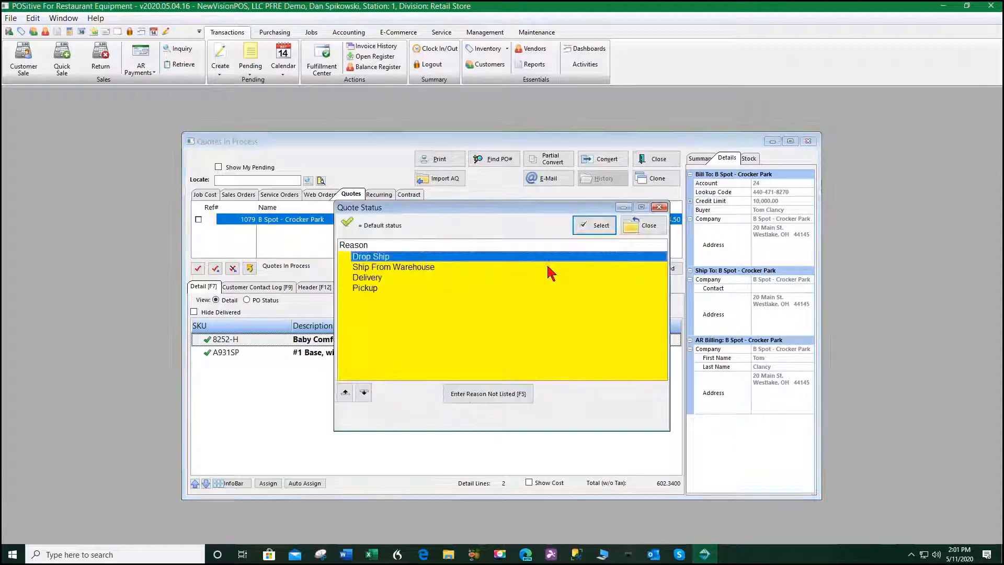
left_click(595, 229)
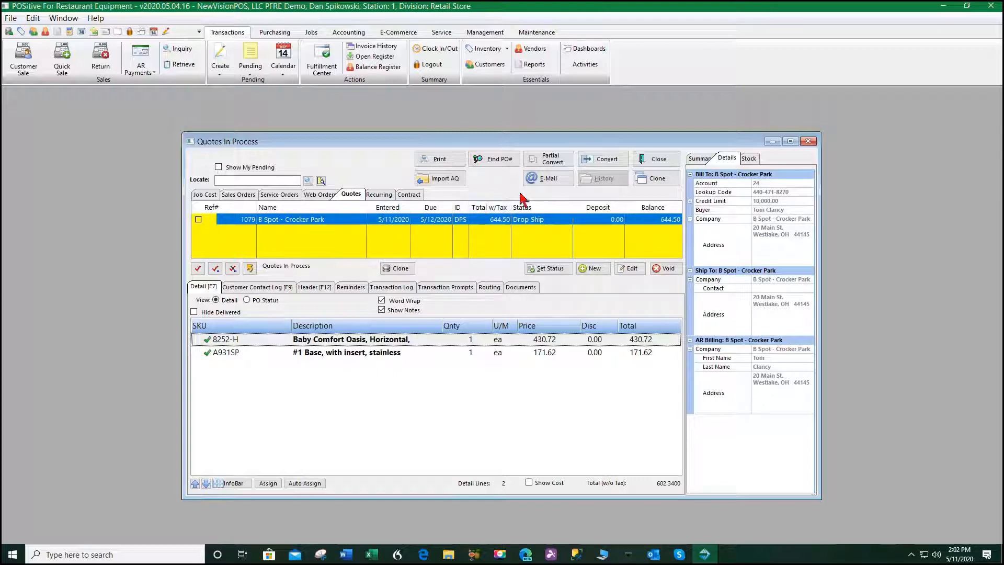
- Convert the B Spot - Crocker Park quote into a sales order
left_click(600, 156)
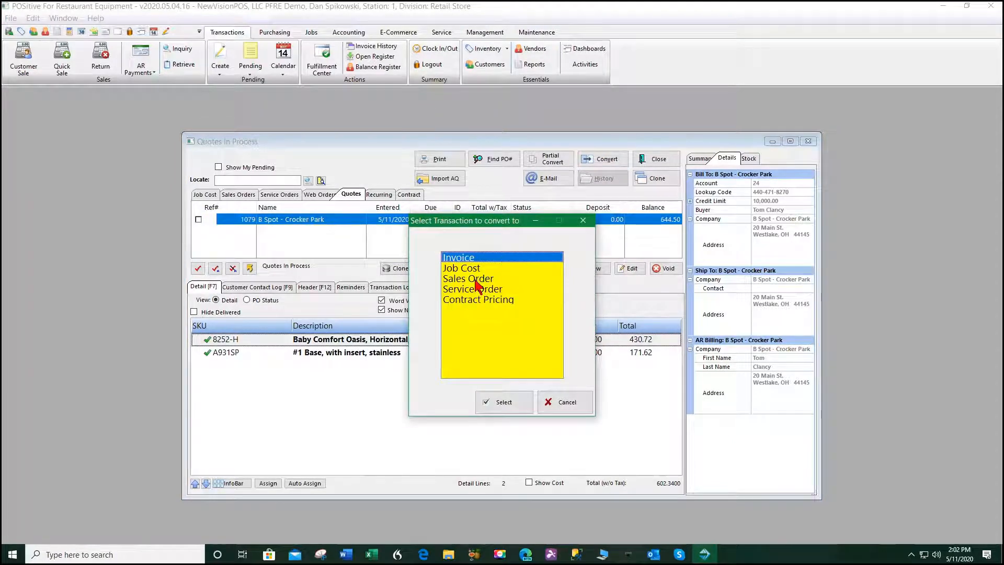
left_click(475, 280)
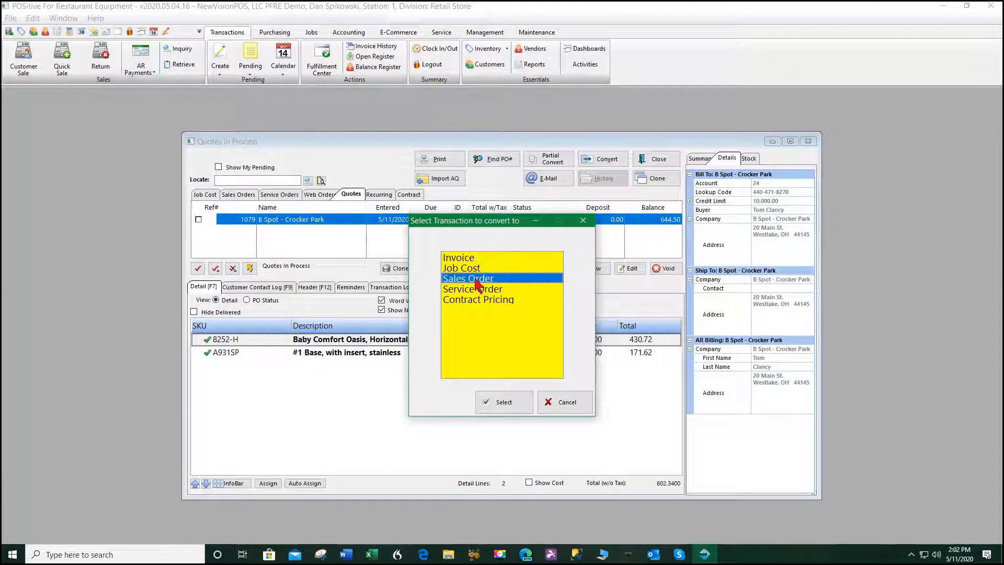
left_click(505, 403)
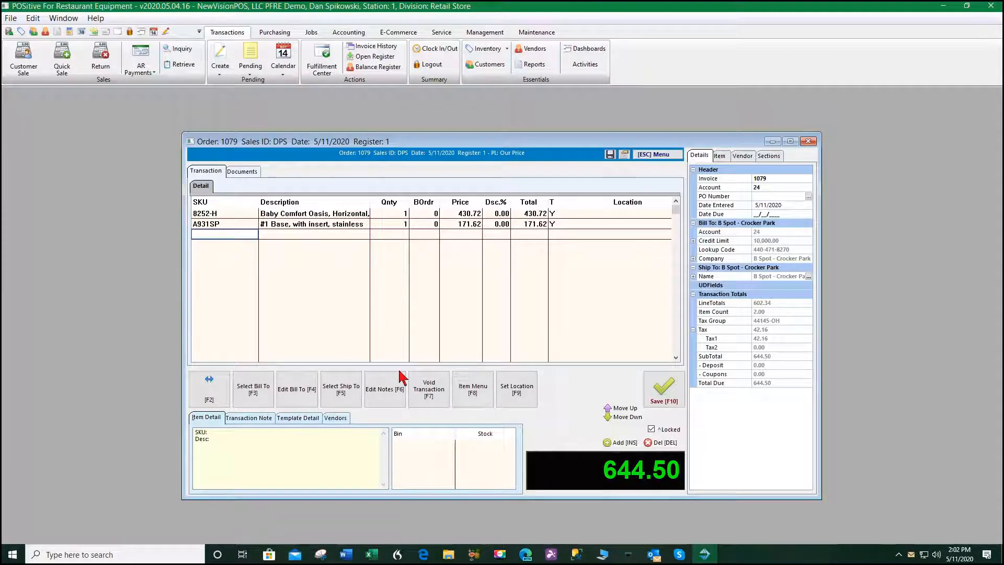
- Add the TDD-3-HC Draft Beer Cooler to the sales order from the customer's purchase history
left_click(211, 381)
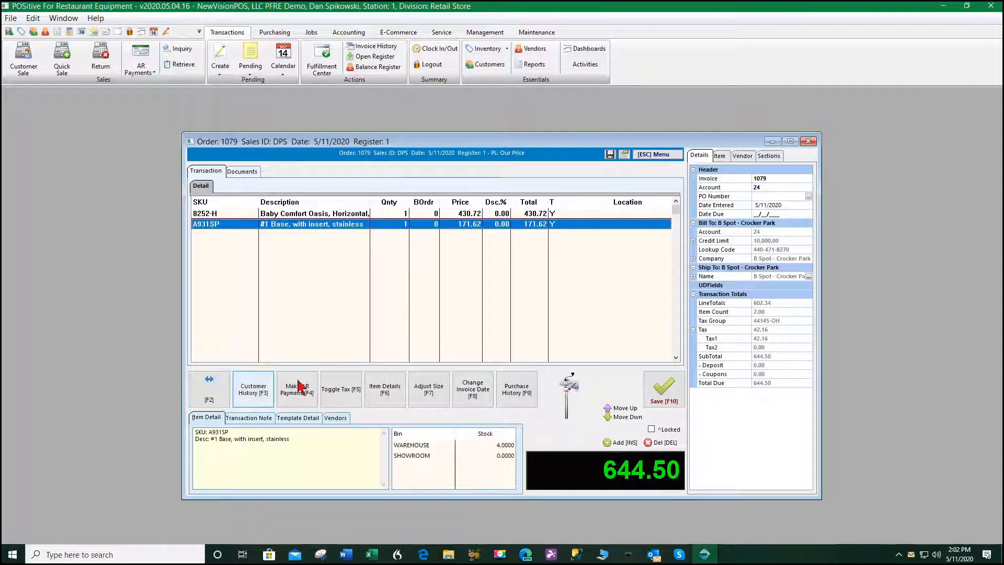
left_click(517, 393)
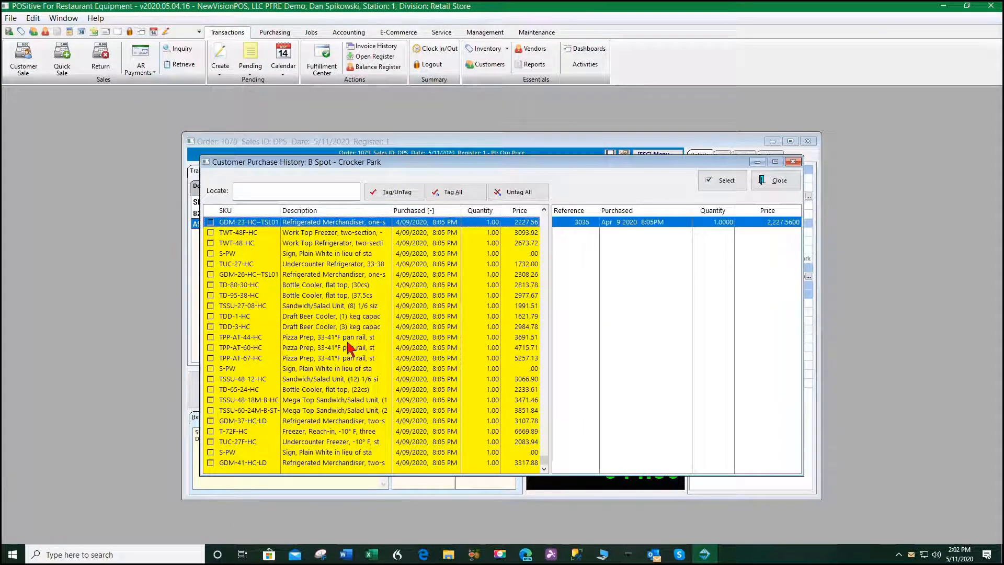
left_click(307, 327)
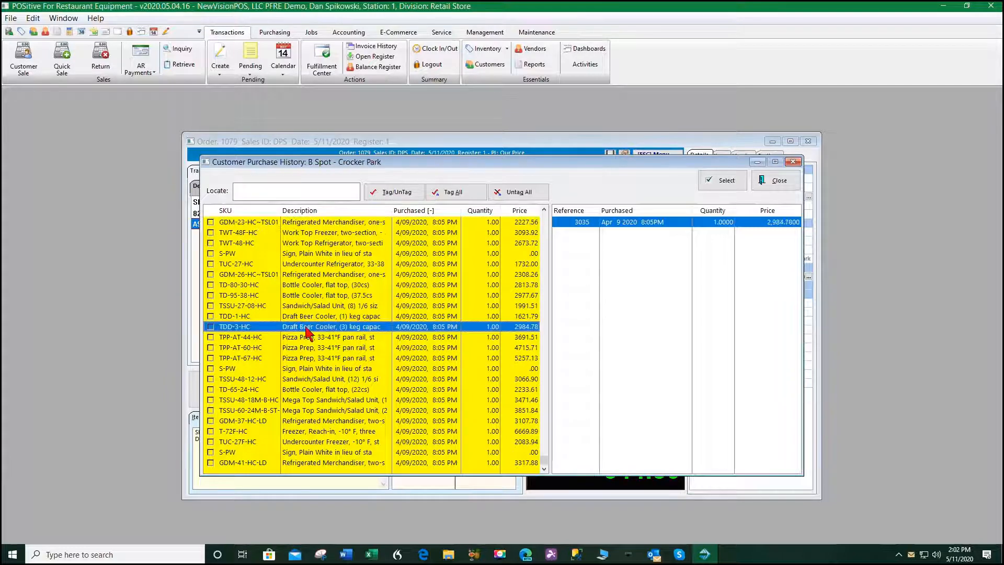
left_click(211, 327)
left_click(724, 183)
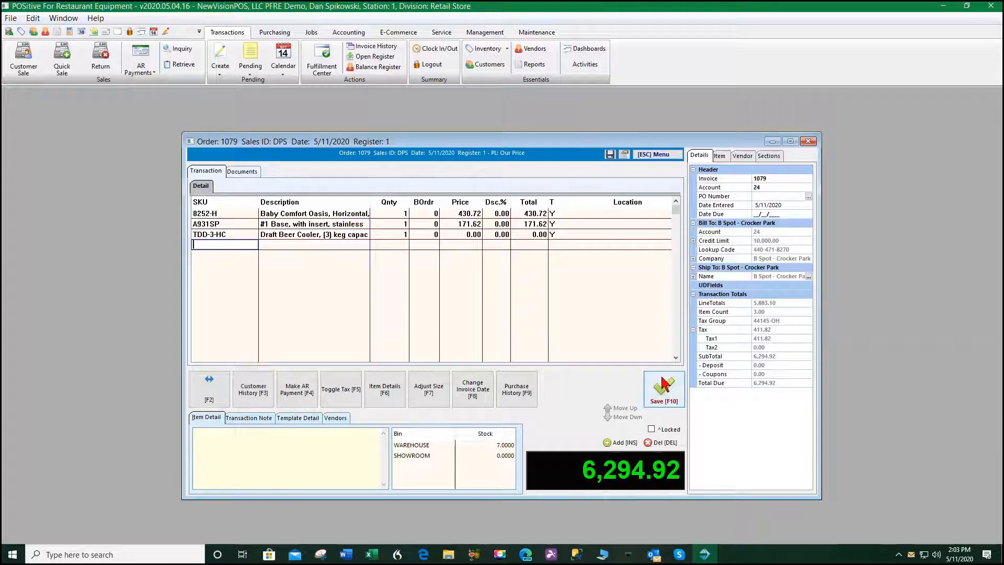
- Start saving the sales order and enter the customer's purchase order number for it
left_click(662, 394)
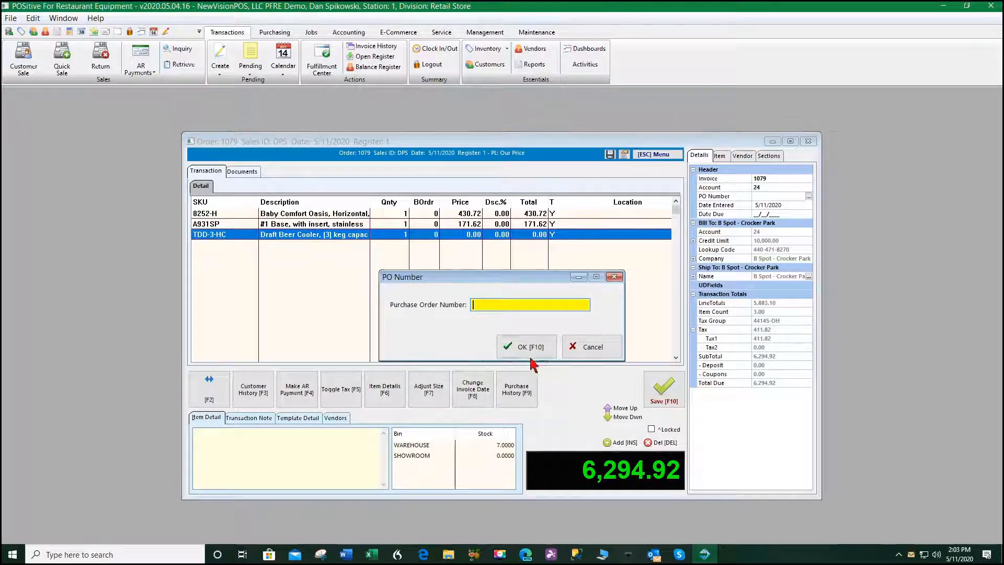
type("554")
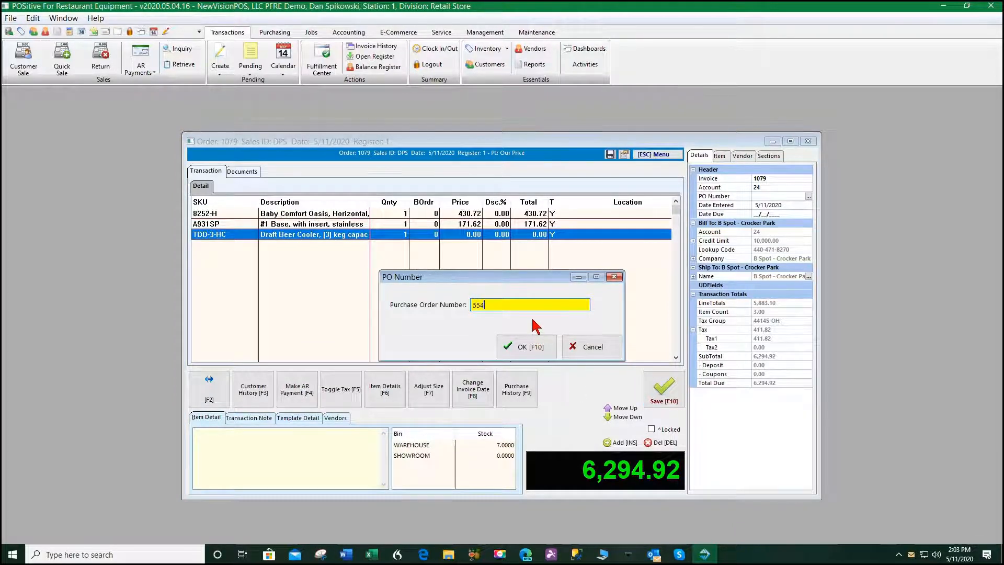
type("47")
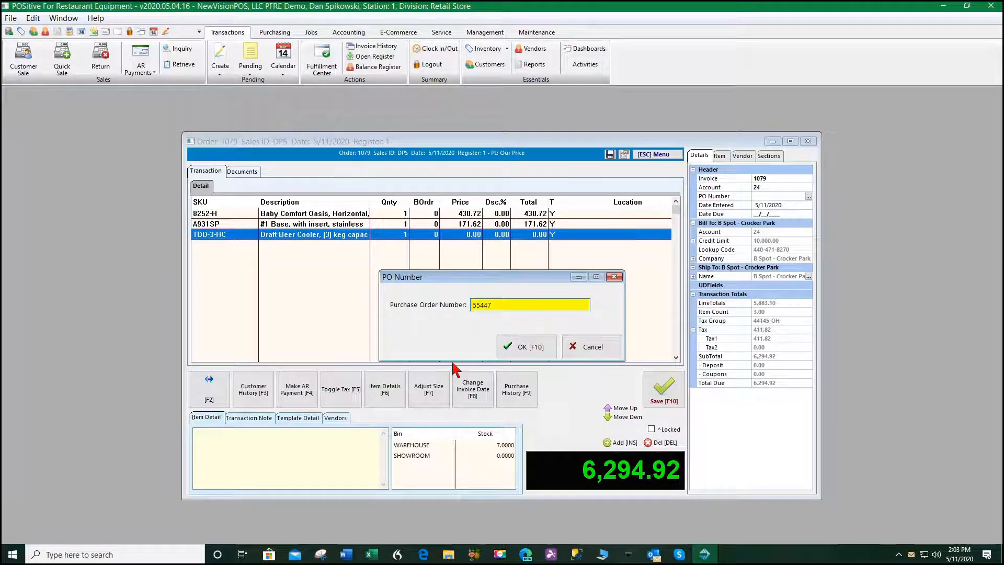
left_click(530, 347)
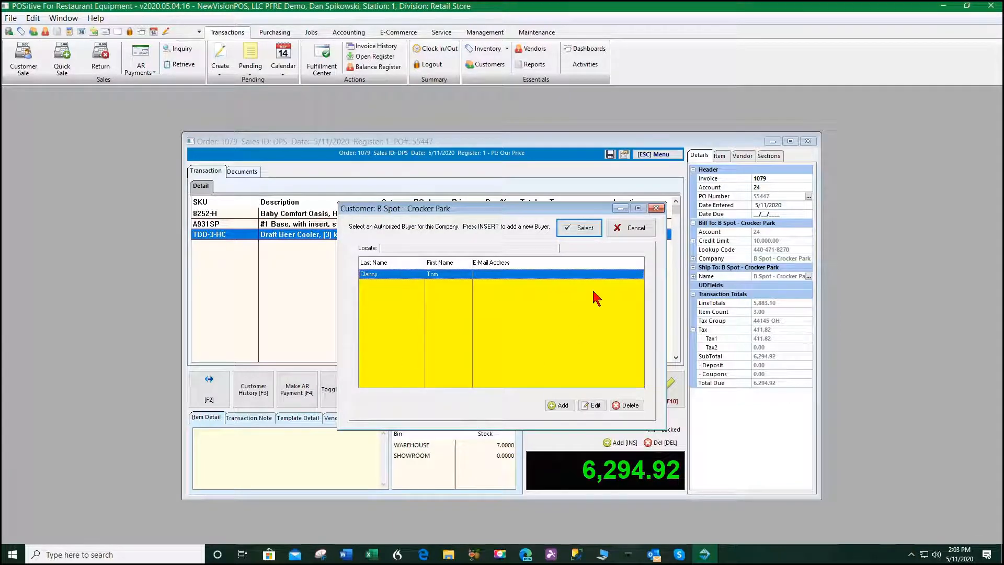
- Assign the listed authorized buyer and a due date of 5/14/2020 to the sales order, without applying a payment
left_click(585, 230)
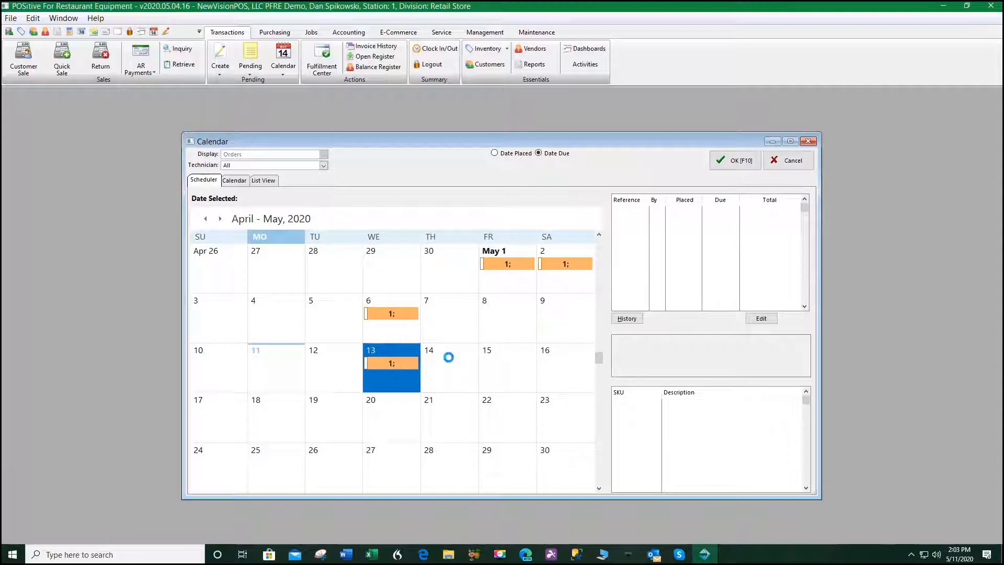
double_click(449, 357)
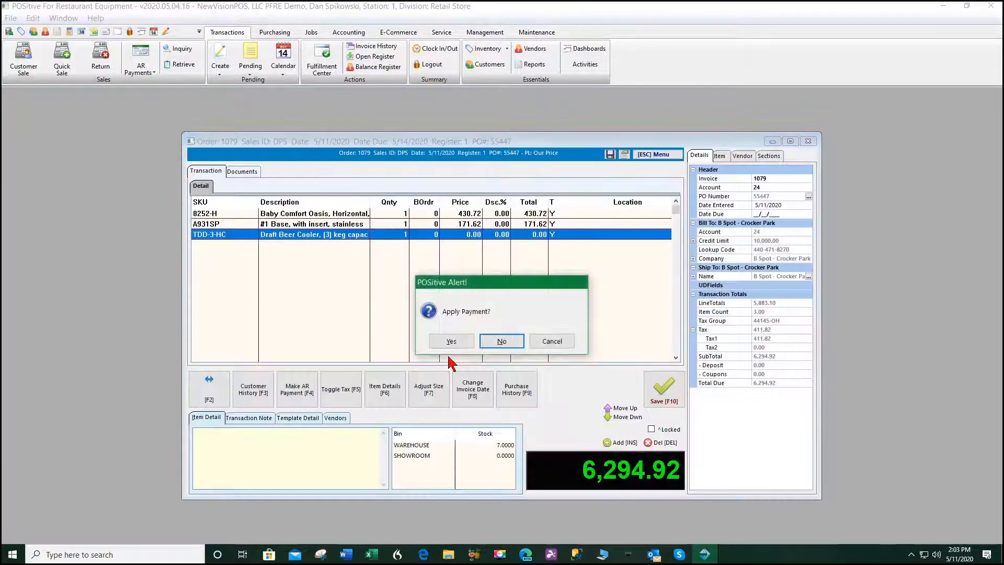
left_click(489, 341)
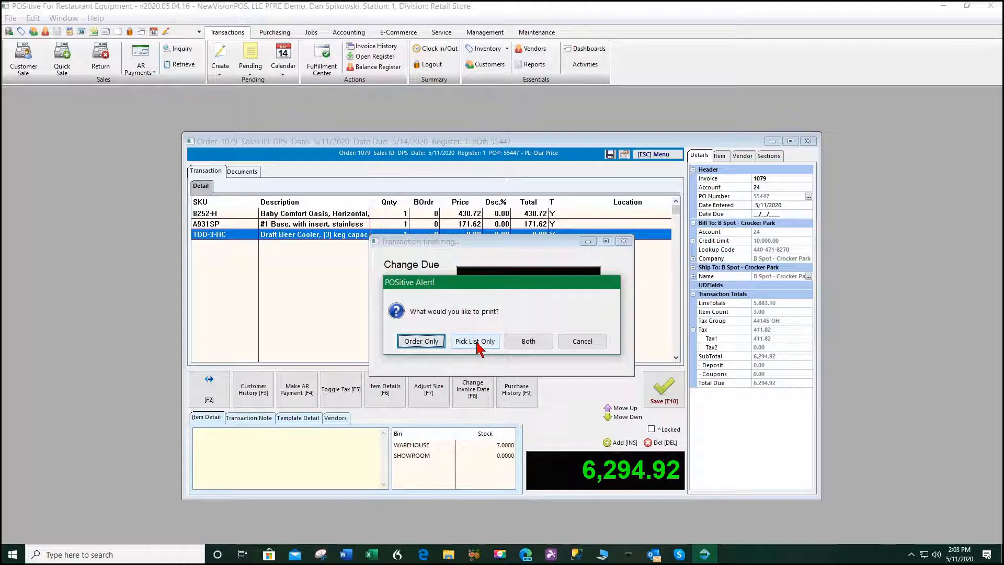
- Preview the order-only printout with costs shown, and review its line items and totals
left_click(421, 342)
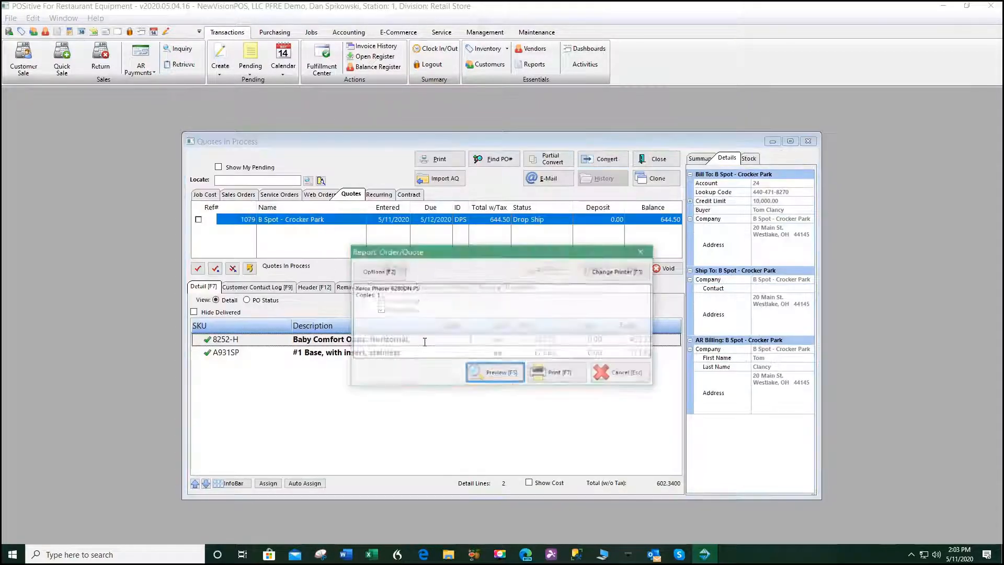
left_click(493, 372)
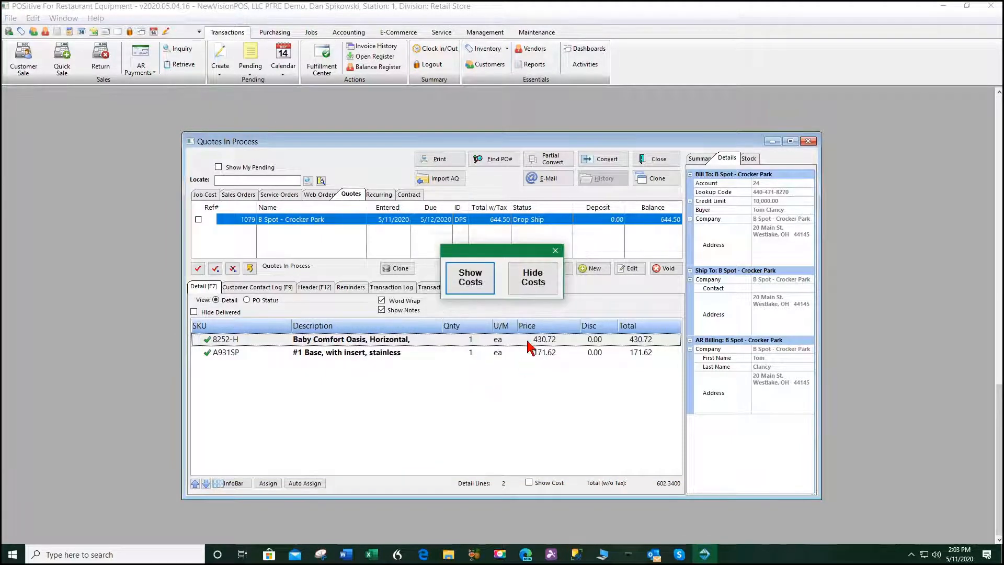
left_click(463, 280)
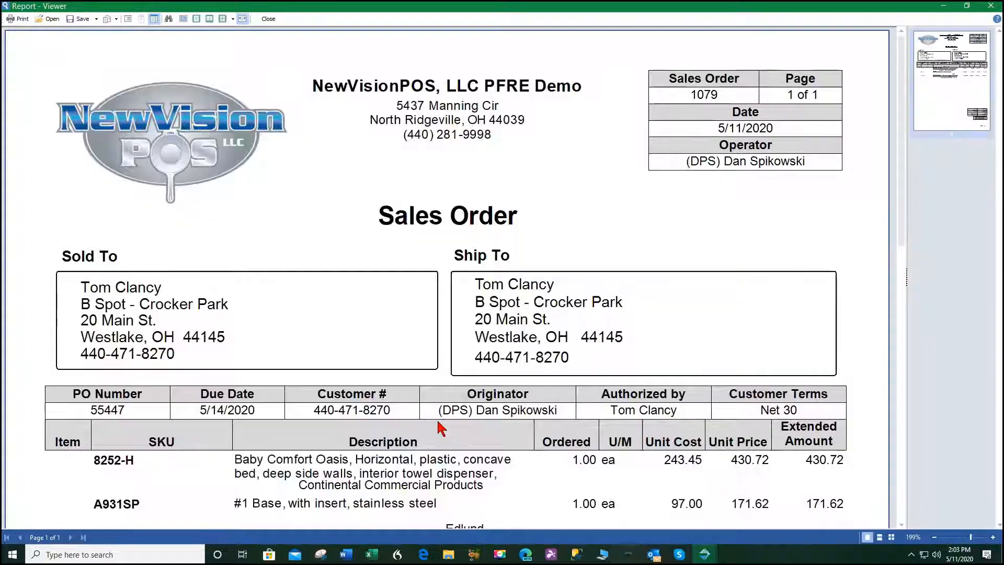
scroll(442, 428, "down", 3)
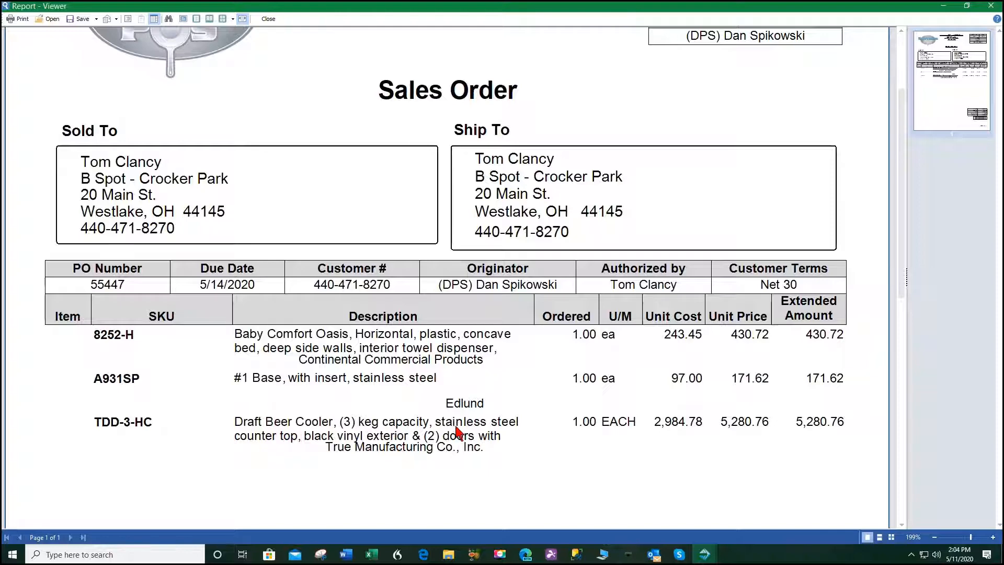
scroll(458, 429, "down", 7)
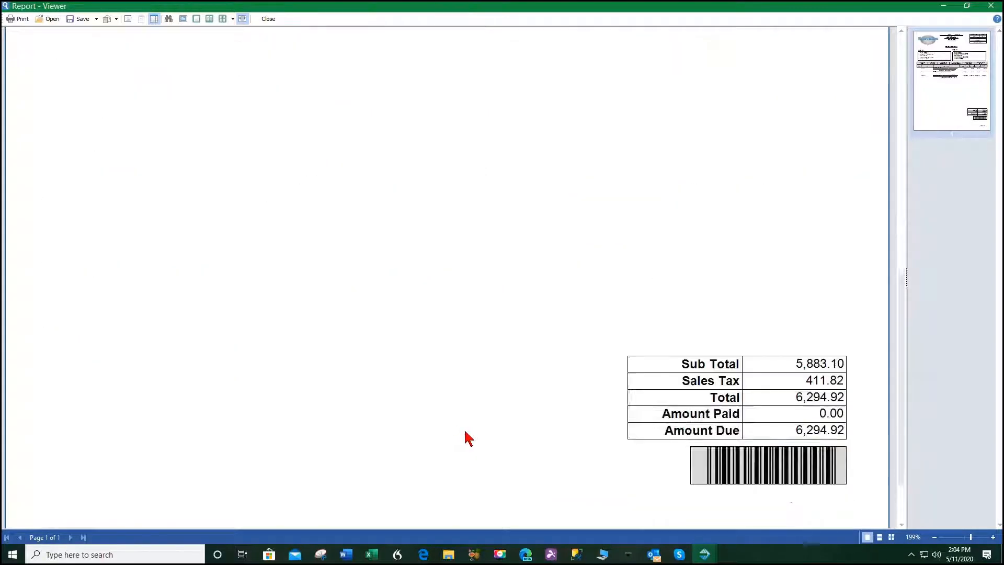